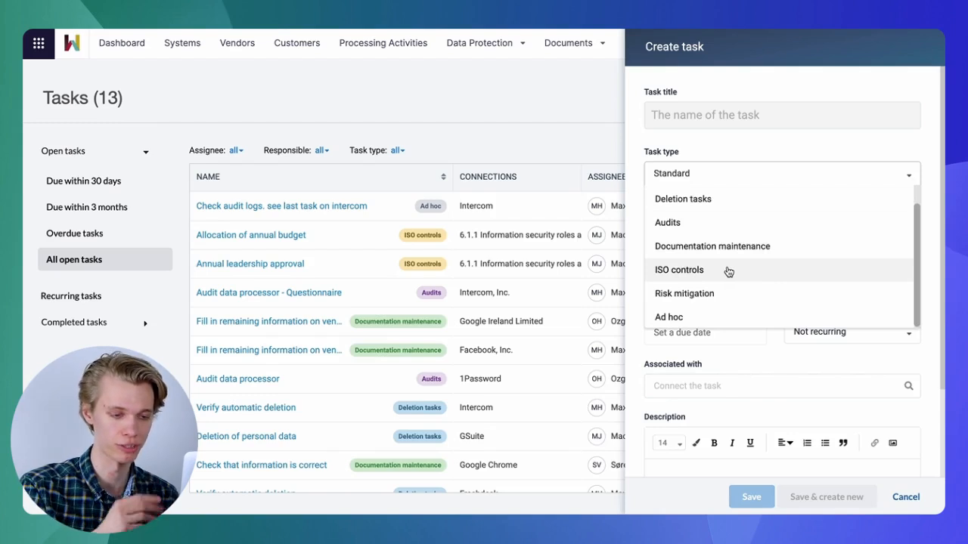
{"action": "left_click", "coordinate": [728, 271]}
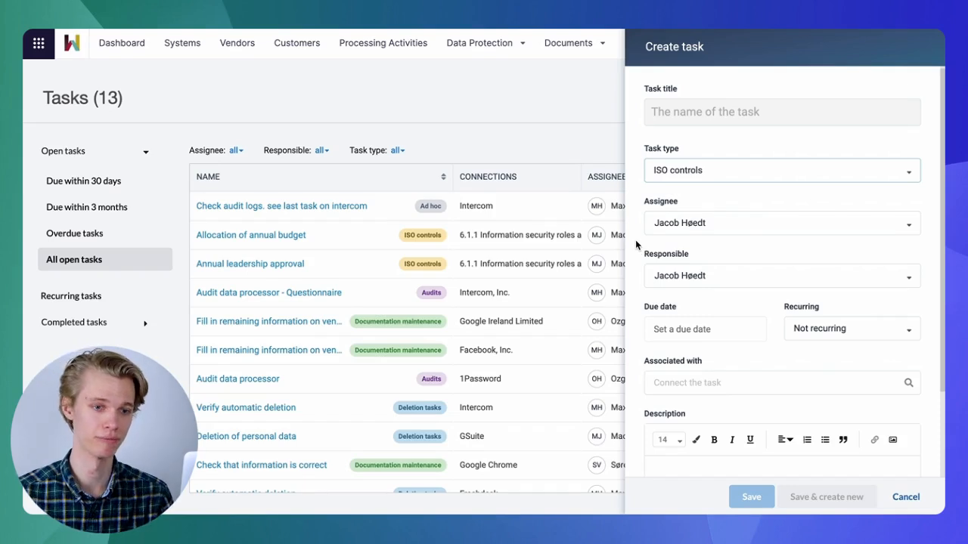
{"action": "left_click", "coordinate": [797, 329]}
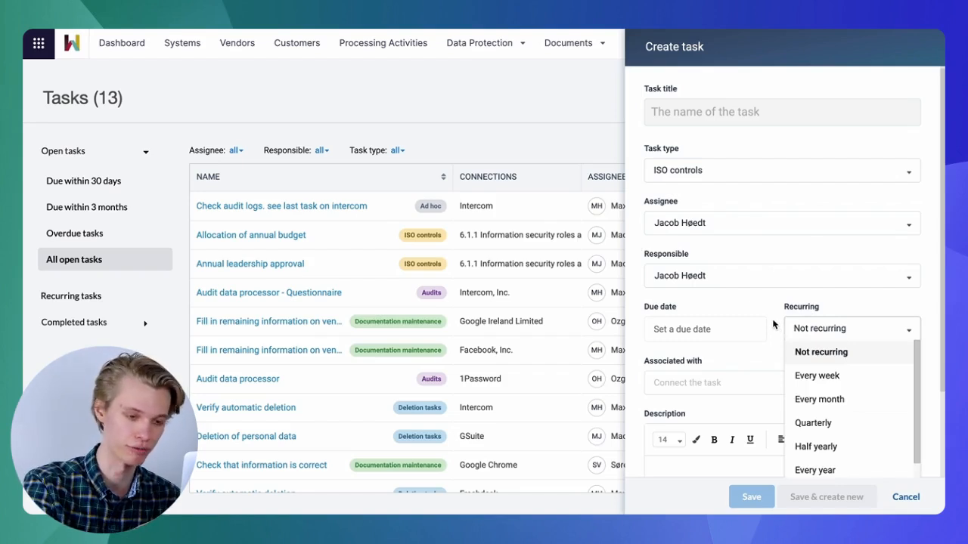
{"action": "left_click", "coordinate": [773, 325]}
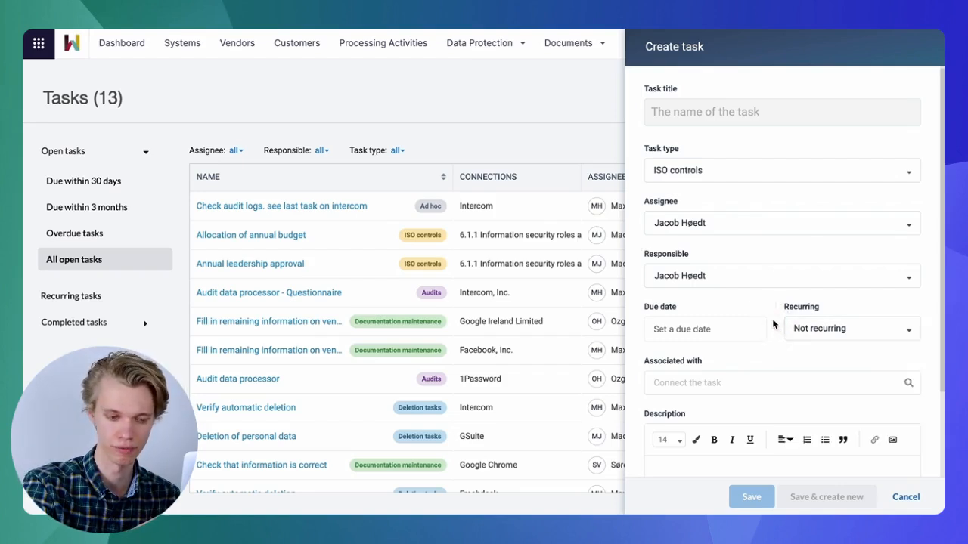
{"action": "scroll", "coordinate": [774, 324], "scroll_direction": "down", "scroll_amount": 1}
{"action": "left_click", "coordinate": [723, 333]}
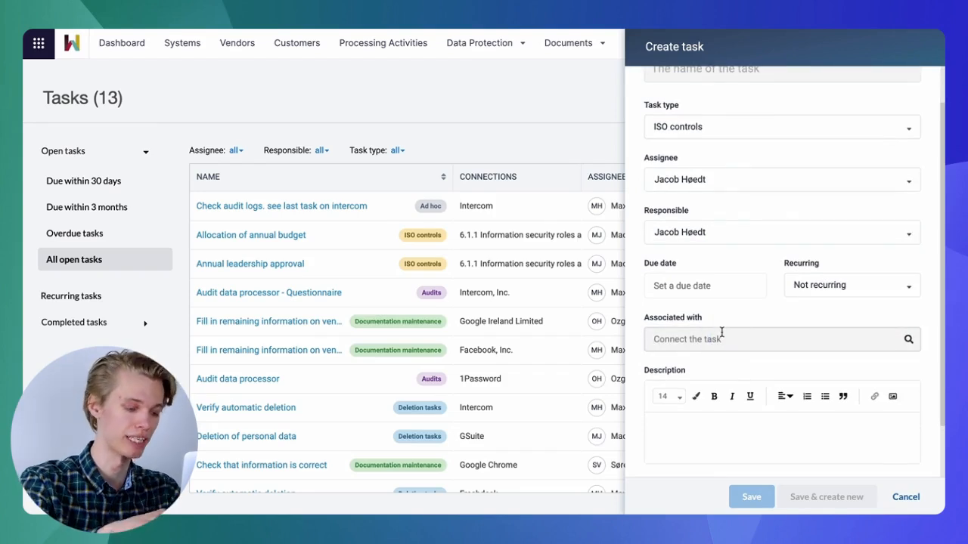
{"action": "type", "text": "google"}
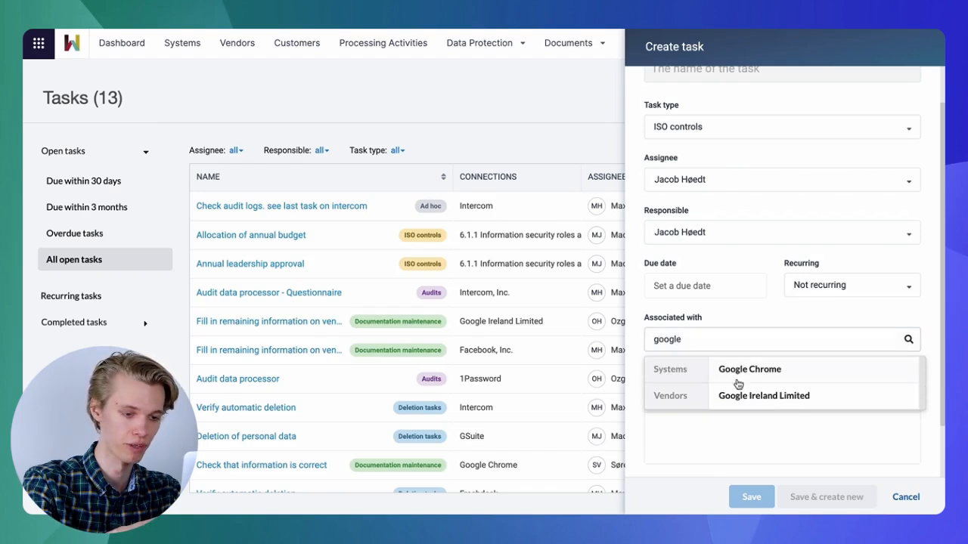
{"action": "double_click", "coordinate": [708, 341]}
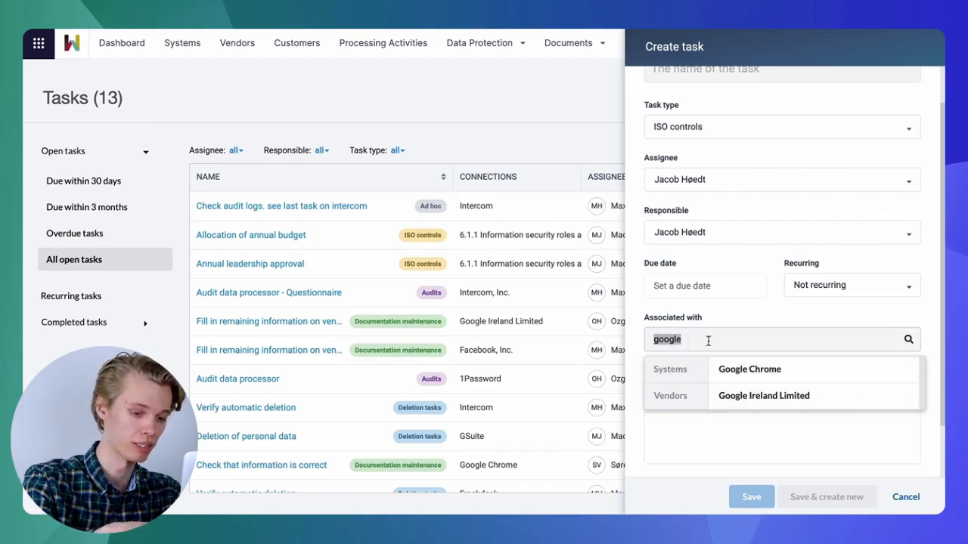
{"action": "key", "text": "BackSpace"}
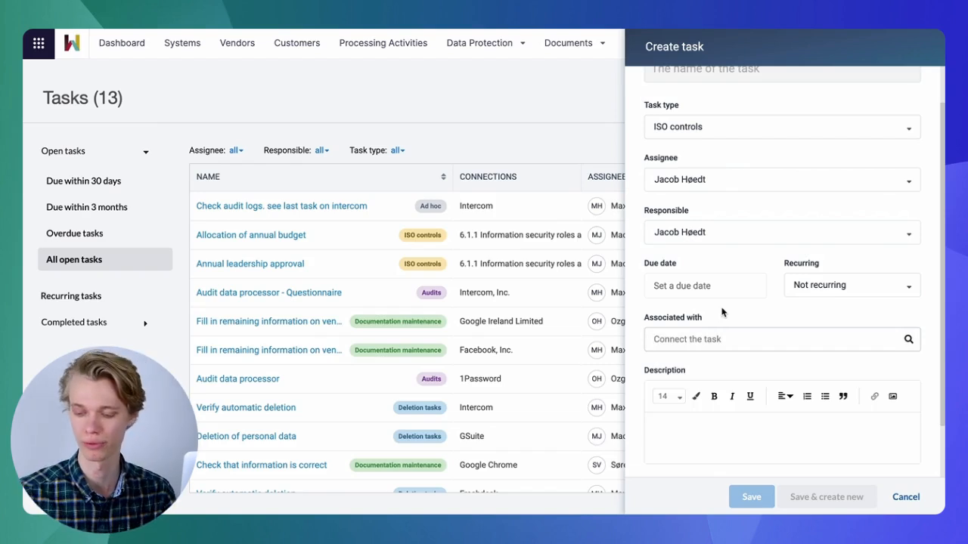
{"action": "left_click", "coordinate": [906, 496]}
- Open the Intercom system page from the half-yearly Verify automatic deletion task associated with it, and close the task details
{"action": "scroll", "coordinate": [510, 276], "scroll_direction": "down", "scroll_amount": 2}
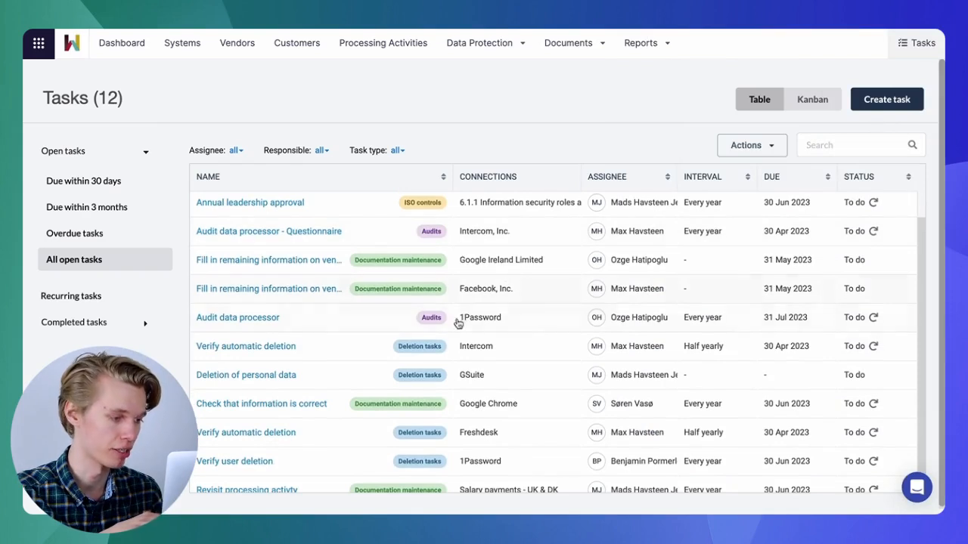
{"action": "left_click", "coordinate": [521, 353]}
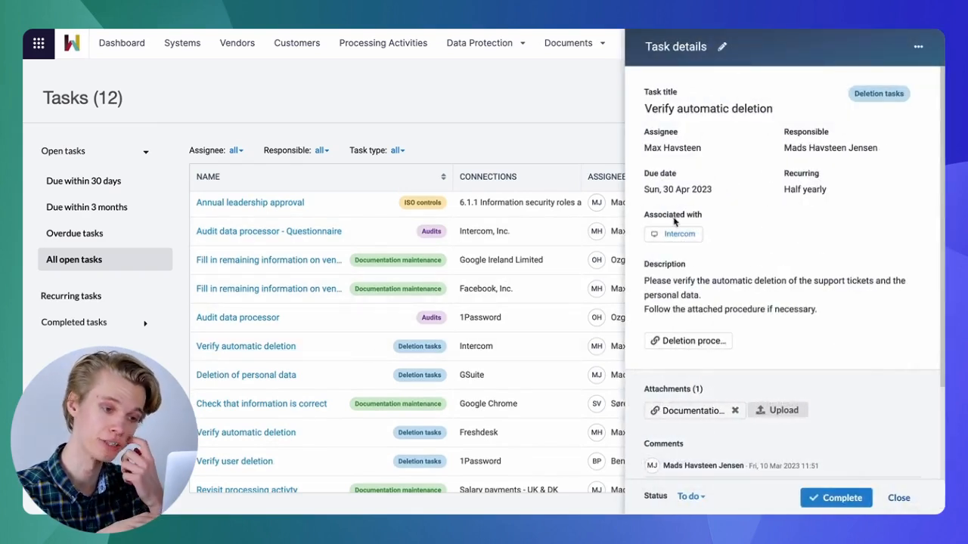
{"action": "left_click", "coordinate": [678, 236]}
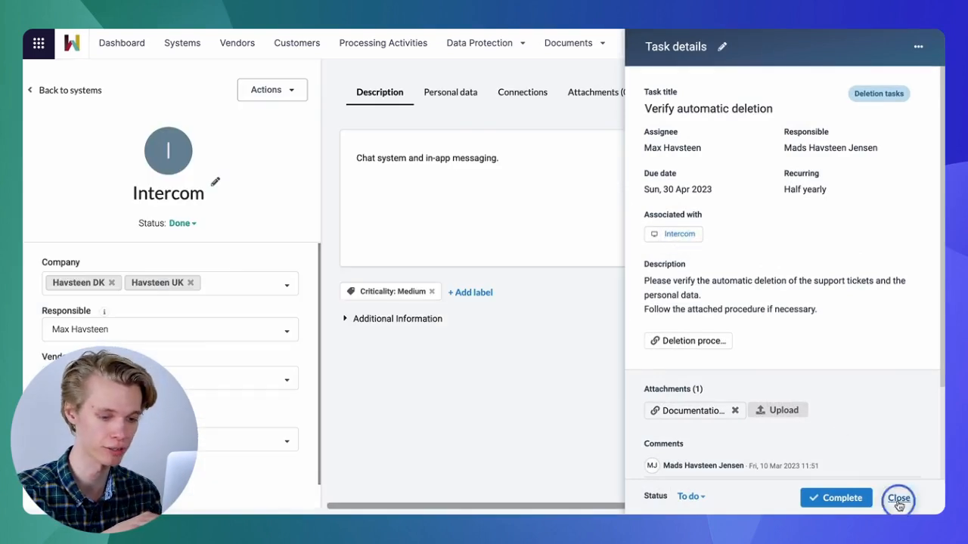
{"action": "left_click", "coordinate": [898, 498]}
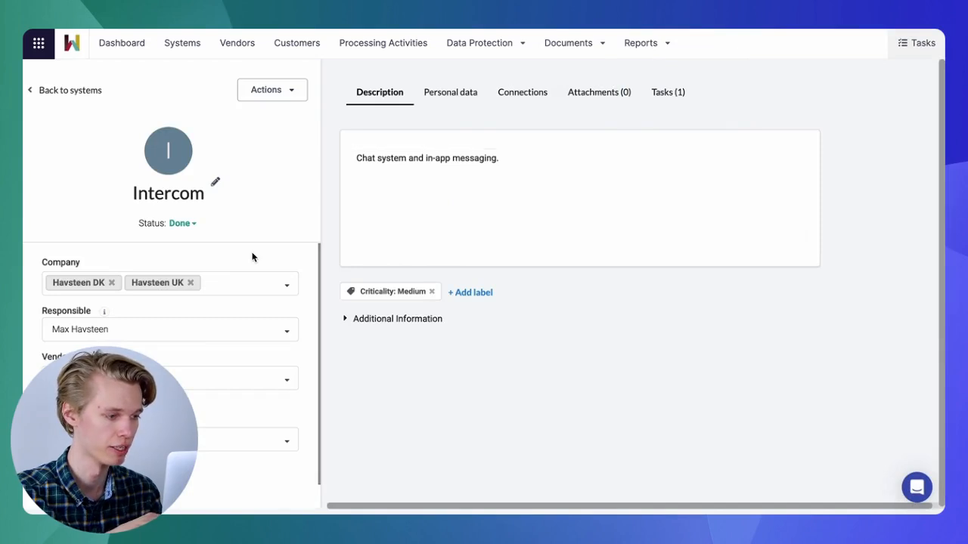
- Review which personal data Intercom processes and the list of tasks connected to it
{"action": "scroll", "coordinate": [250, 258], "scroll_direction": "down", "scroll_amount": 1}
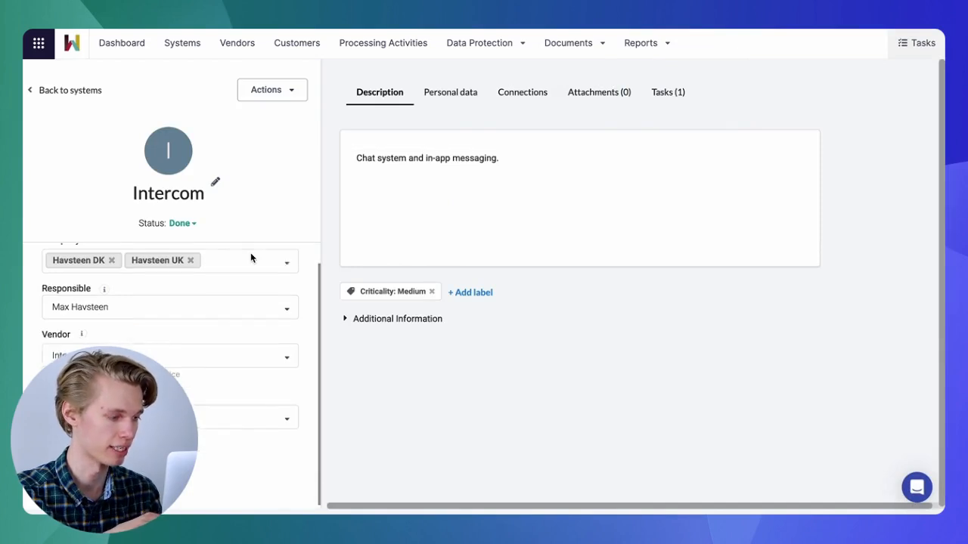
{"action": "left_click", "coordinate": [458, 92]}
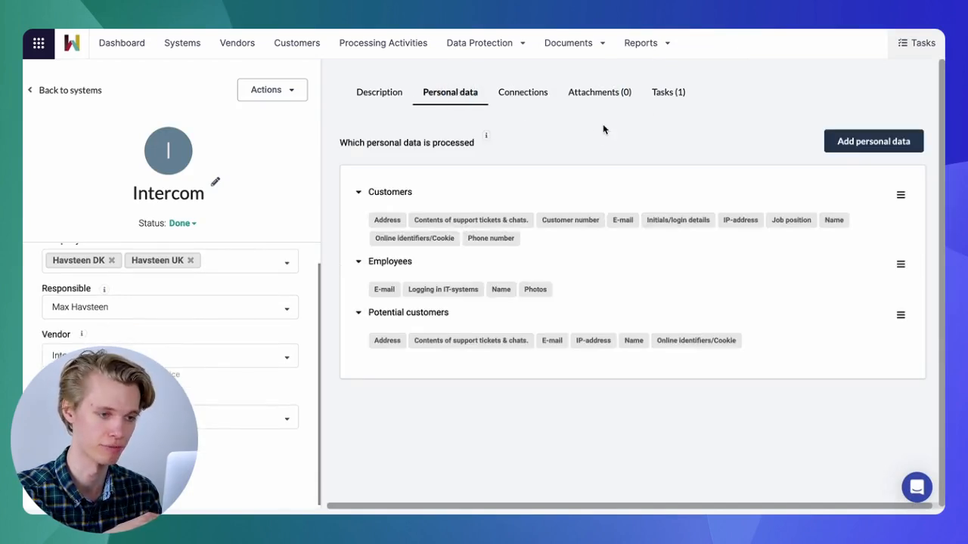
{"action": "left_click", "coordinate": [666, 94]}
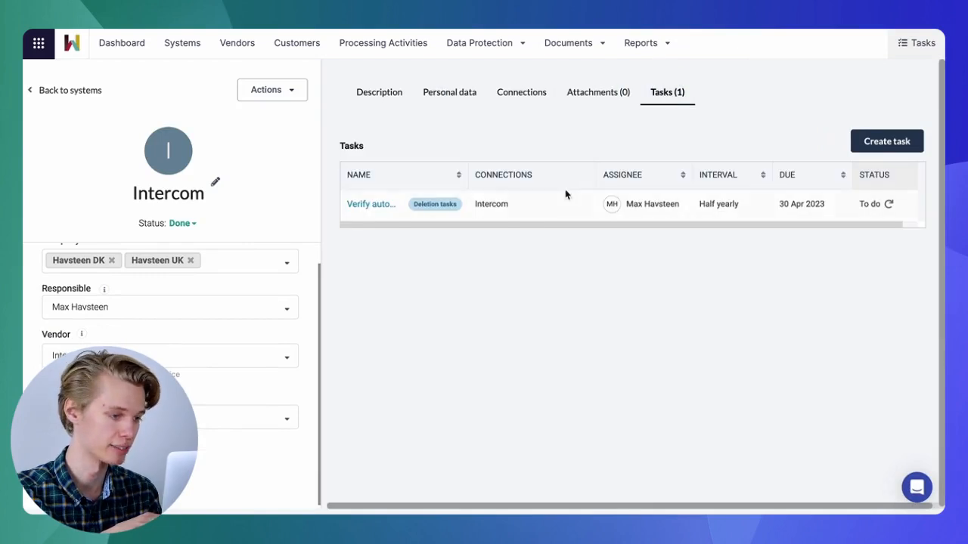
- Open Intercom's Verify automatic deletion task and review its description, attachments and comments
{"action": "left_click", "coordinate": [565, 195]}
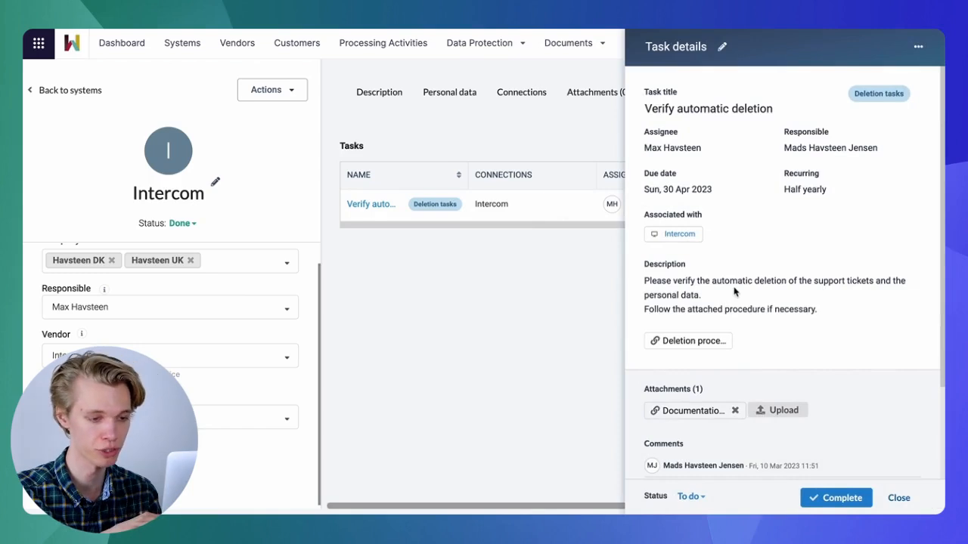
{"action": "left_click_drag", "start_coordinate": [829, 282], "coordinate": [817, 296]}
{"action": "left_click", "coordinate": [837, 304]}
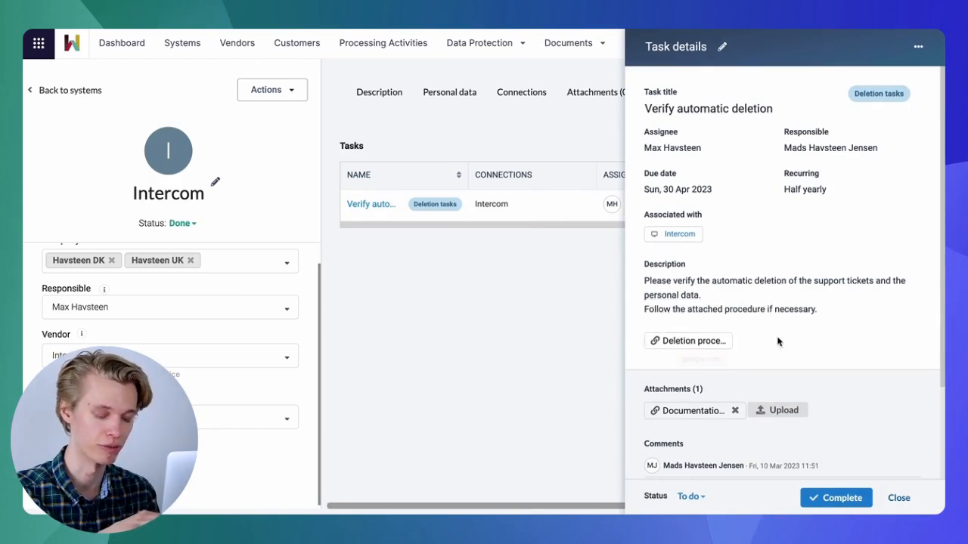
{"action": "scroll", "coordinate": [749, 363], "scroll_direction": "down", "scroll_amount": 1}
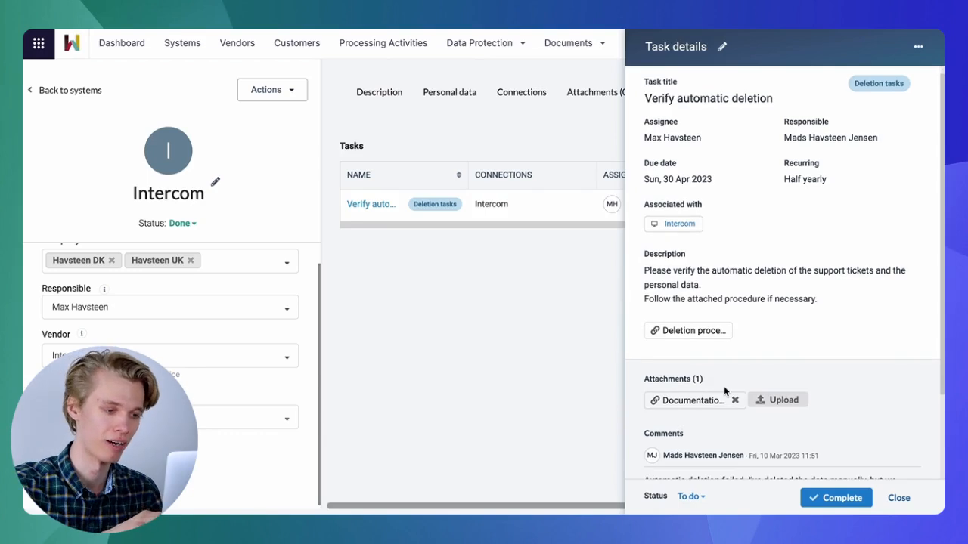
{"action": "scroll", "coordinate": [724, 385], "scroll_direction": "down", "scroll_amount": 3}
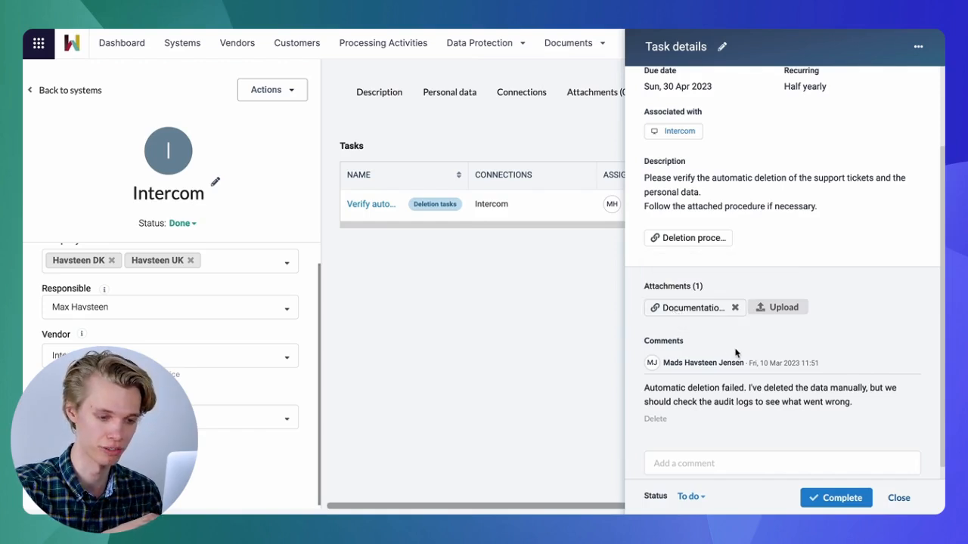
{"action": "scroll", "coordinate": [736, 353], "scroll_direction": "down", "scroll_amount": 1}
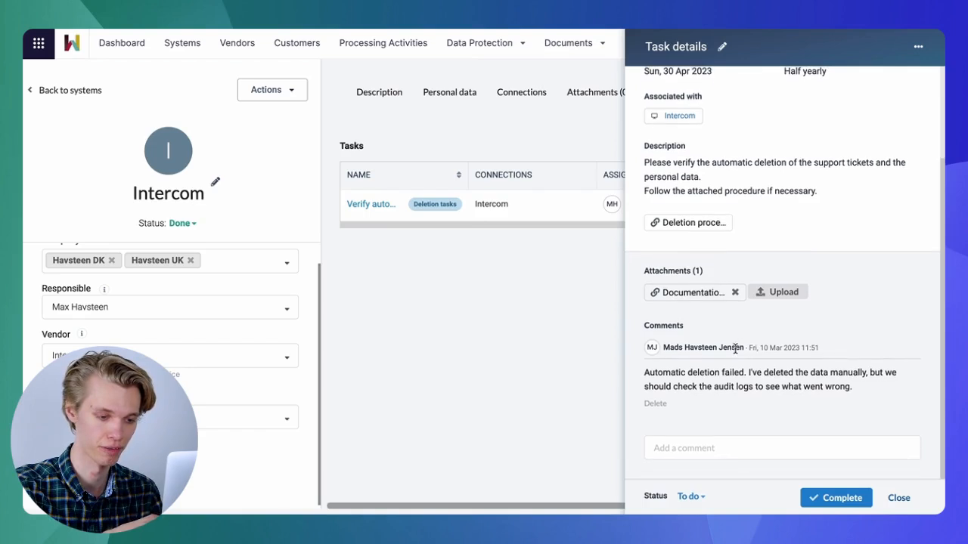
- Complete the Verify automatic deletion task with the evaluation Not satisfied and the elaboration "See comment.", and close its details
{"action": "left_click", "coordinate": [829, 497]}
{"action": "left_click", "coordinate": [476, 210]}
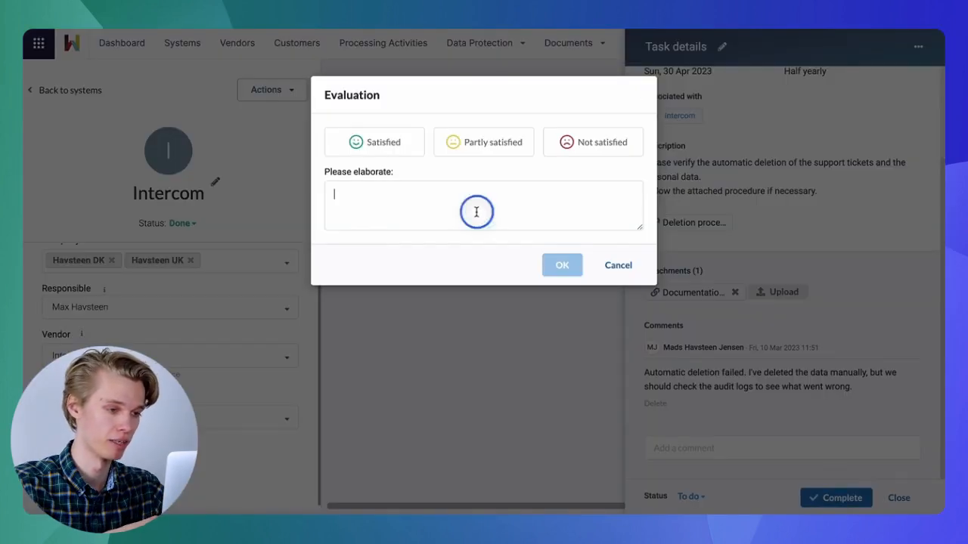
{"action": "type", "text": "See comment."}
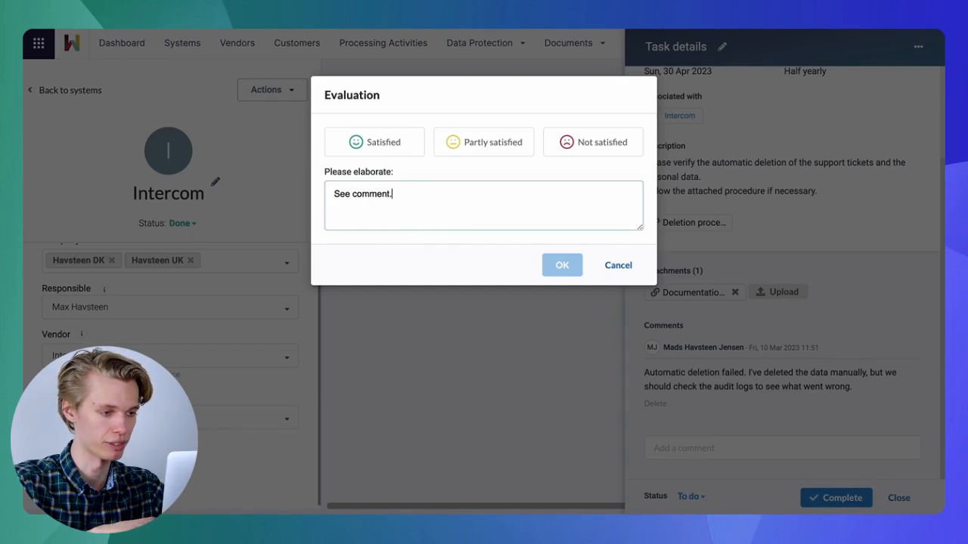
{"action": "left_click", "coordinate": [582, 144]}
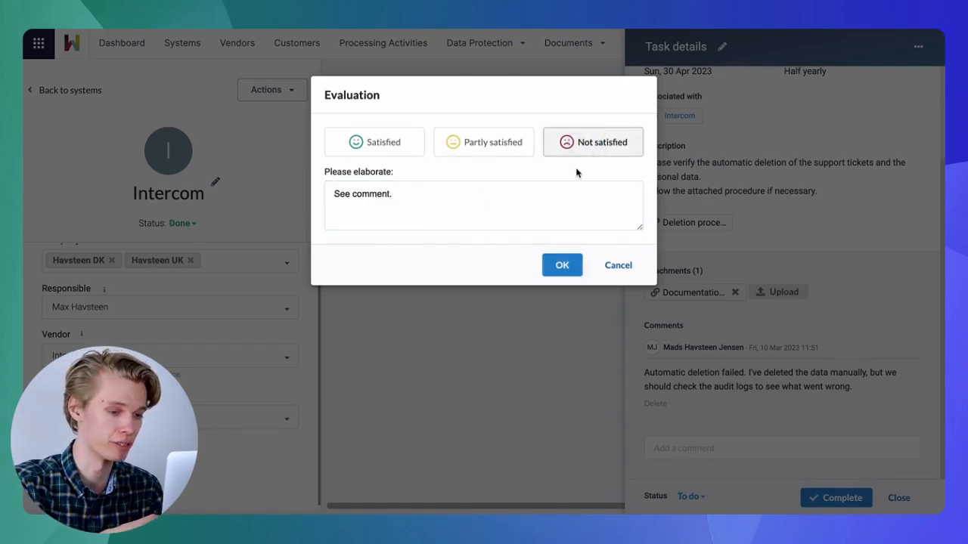
{"action": "left_click", "coordinate": [563, 265]}
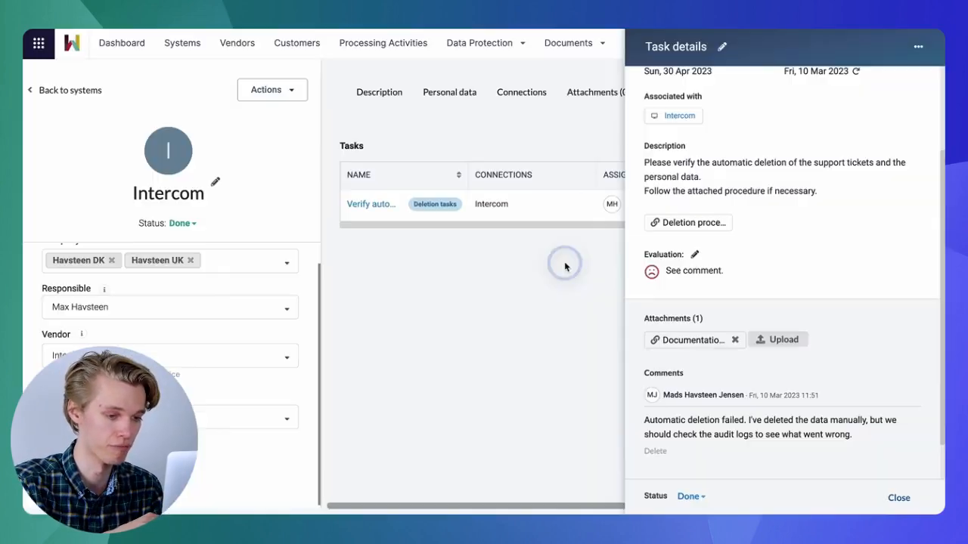
{"action": "left_click", "coordinate": [901, 498]}
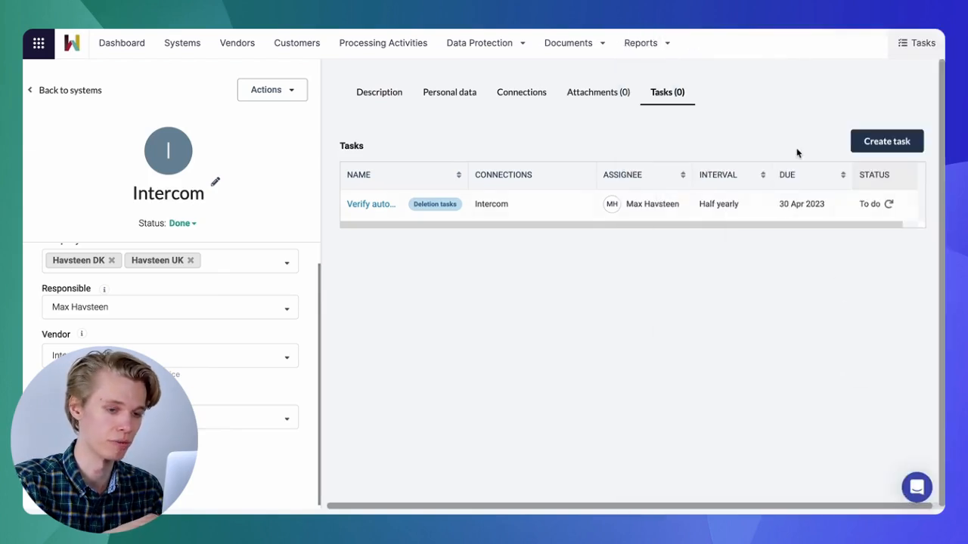
- Start a new task on the Intercom system titled "Check Audit logs - see previously completed task on intercom."
{"action": "left_click", "coordinate": [865, 144]}
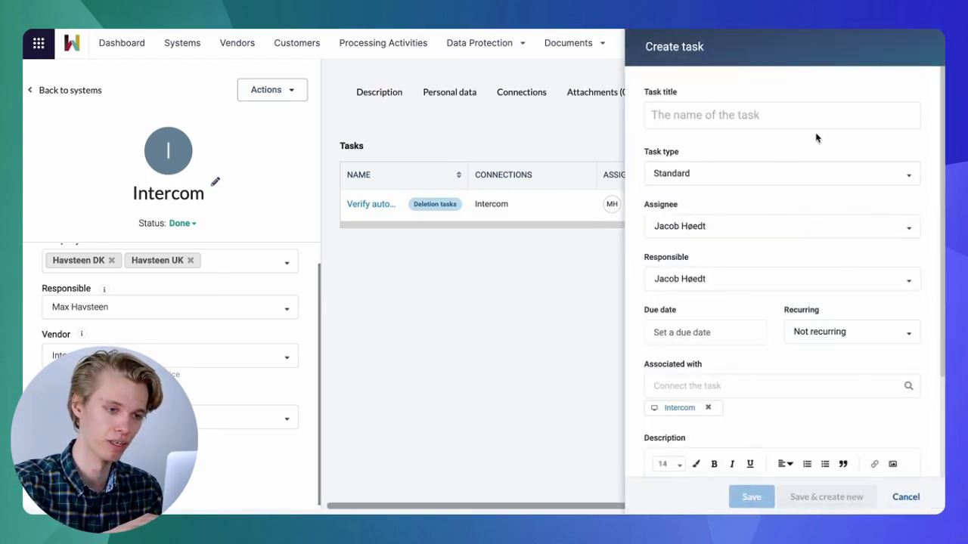
{"action": "left_click", "coordinate": [729, 114]}
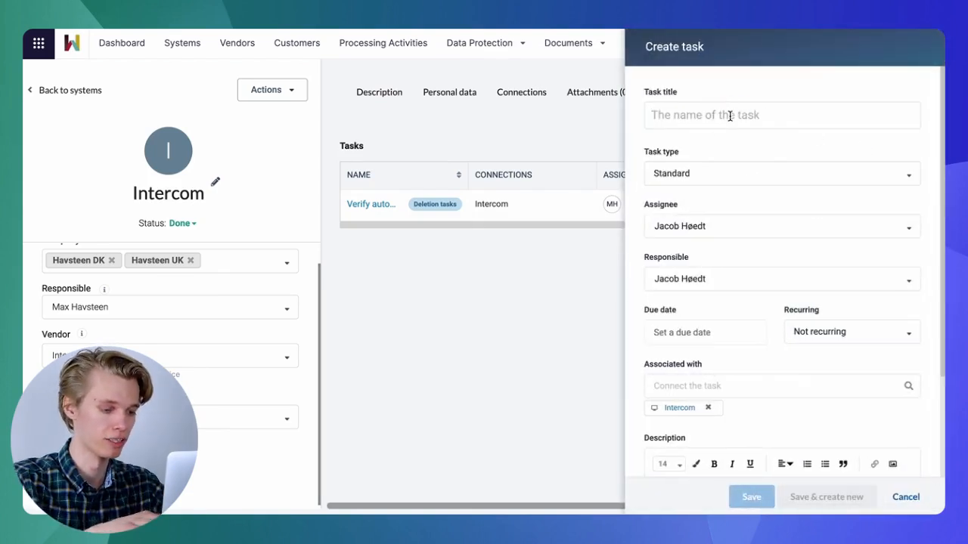
{"action": "type", "text": "Check Auditi"}
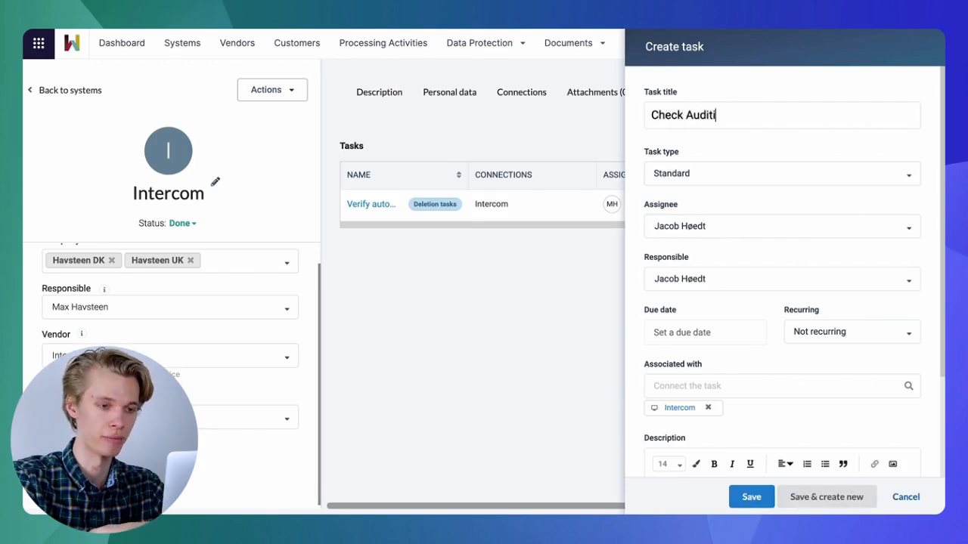
{"action": "key", "text": "BackSpace"}
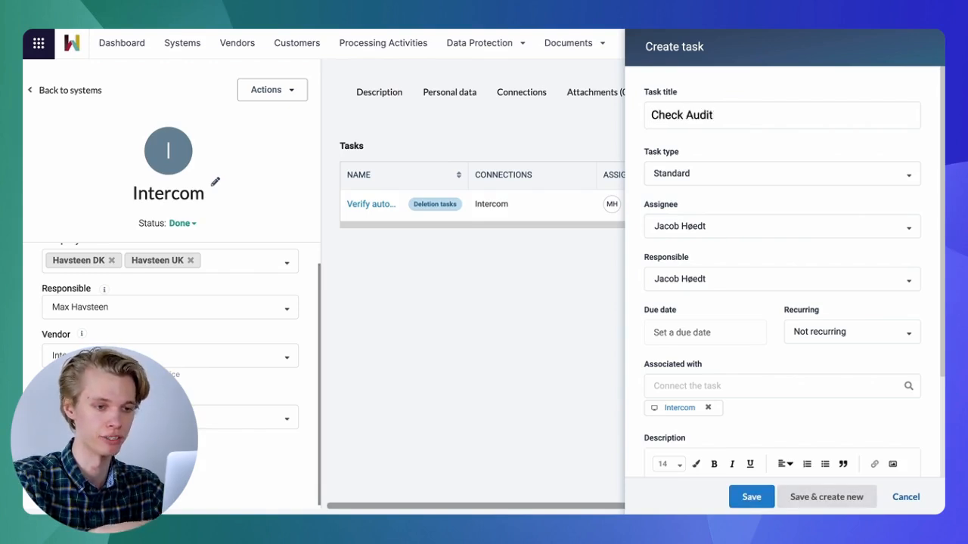
{"action": "type", "text": "logs "}
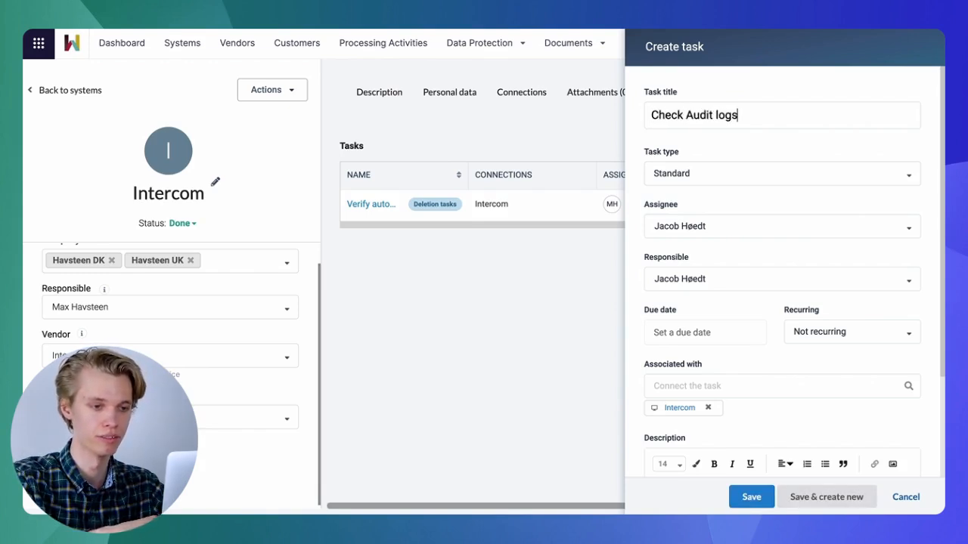
{"action": "type", "text": "- see prev"}
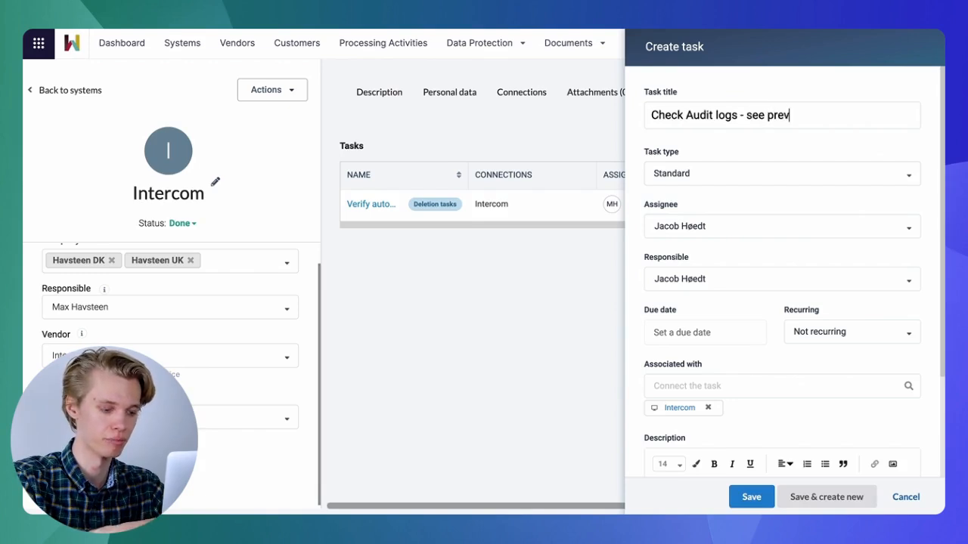
{"action": "type", "text": "iously completed "}
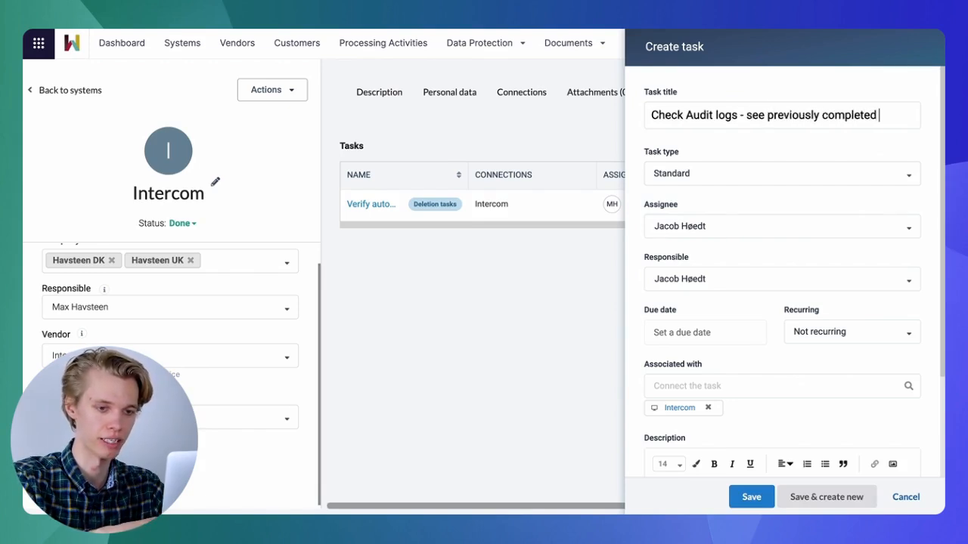
{"action": "type", "text": "task on intercom."}
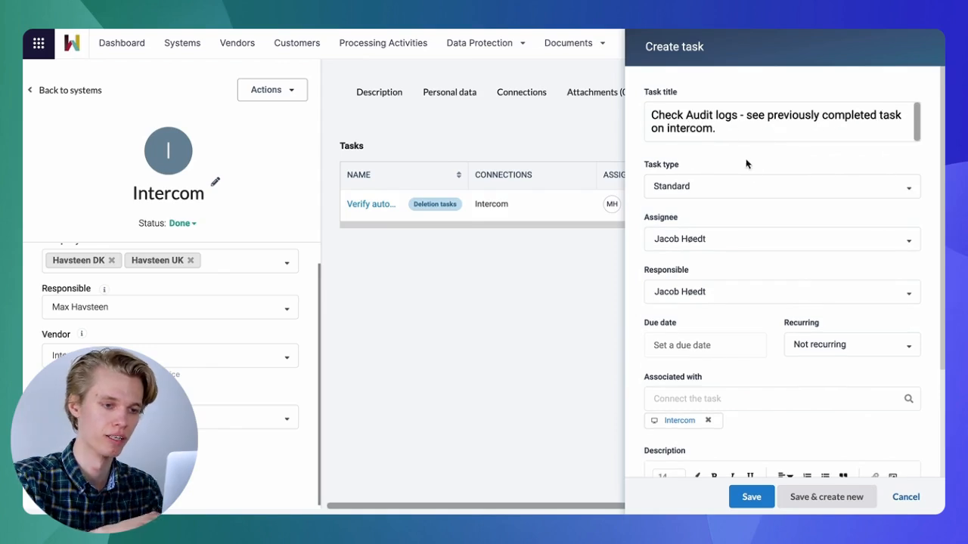
- Assign the new task to the person responsible for the Intercom system and set its type to Ad hoc
{"action": "left_click", "coordinate": [706, 236]}
{"action": "left_click", "coordinate": [710, 368]}
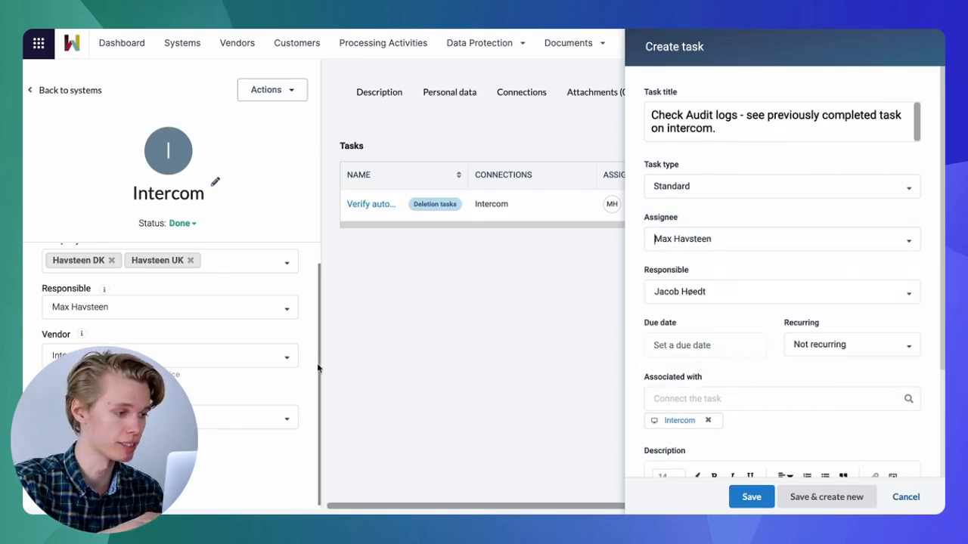
{"action": "left_click", "coordinate": [704, 187]}
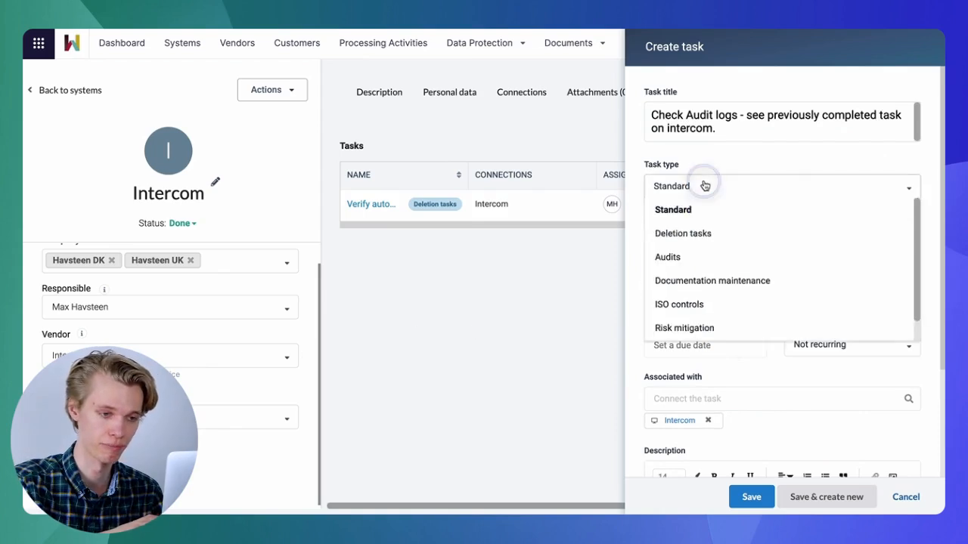
{"action": "scroll", "coordinate": [710, 280], "scroll_direction": "down", "scroll_amount": 1}
{"action": "left_click", "coordinate": [694, 330]}
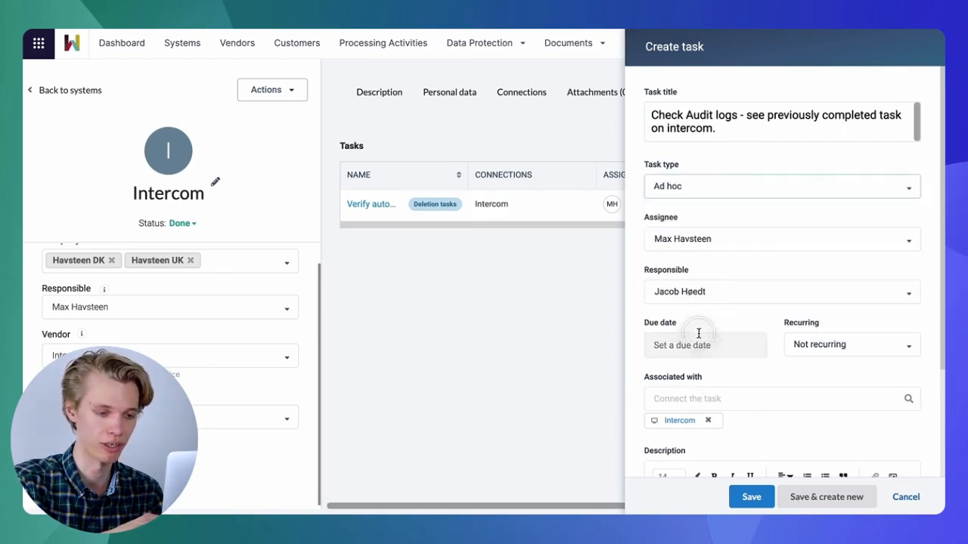
- Set the new task's due date to 30 April 2023 and save the task
{"action": "scroll", "coordinate": [730, 296], "scroll_direction": "down", "scroll_amount": 1}
{"action": "scroll", "coordinate": [730, 297], "scroll_direction": "down", "scroll_amount": 1}
{"action": "left_click", "coordinate": [720, 287]}
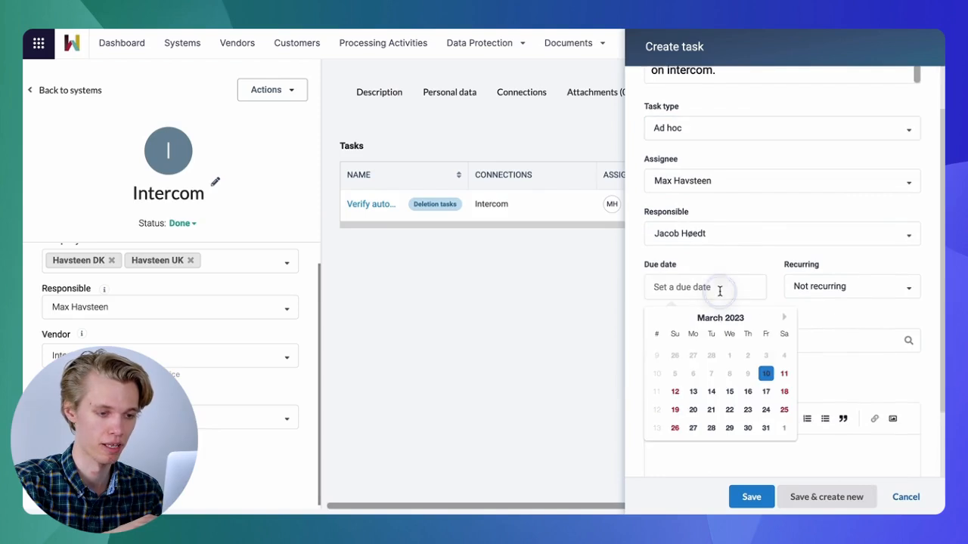
{"action": "left_click", "coordinate": [786, 320]}
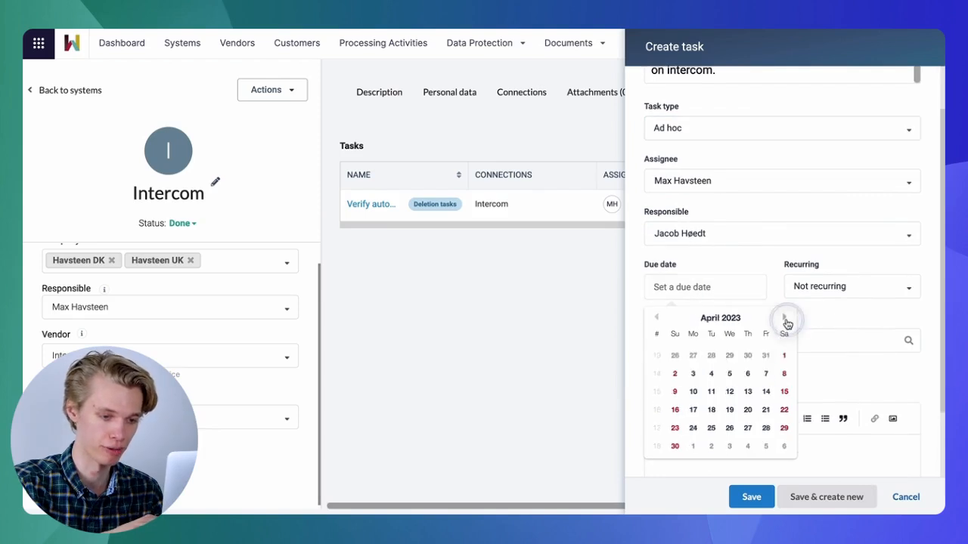
{"action": "left_click", "coordinate": [675, 446]}
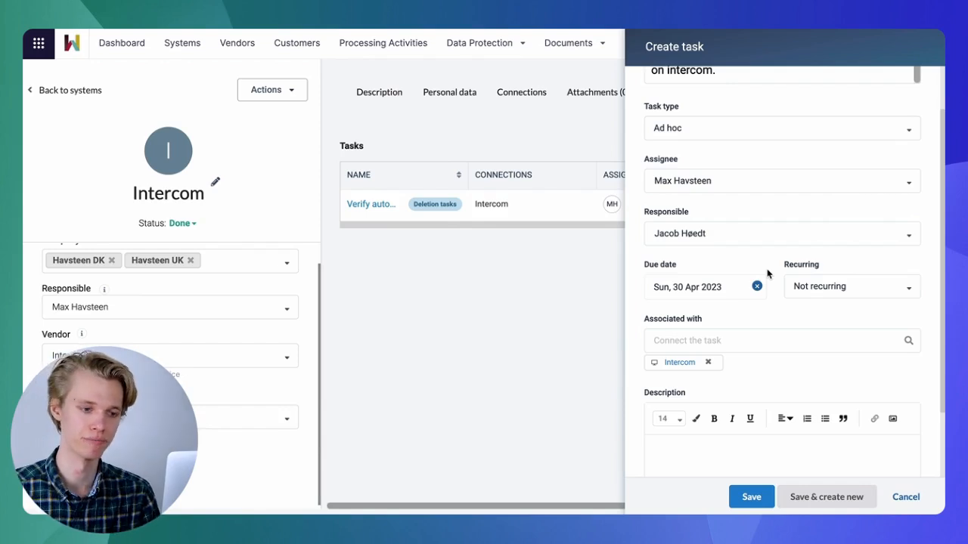
{"action": "scroll", "coordinate": [766, 274], "scroll_direction": "down", "scroll_amount": 3}
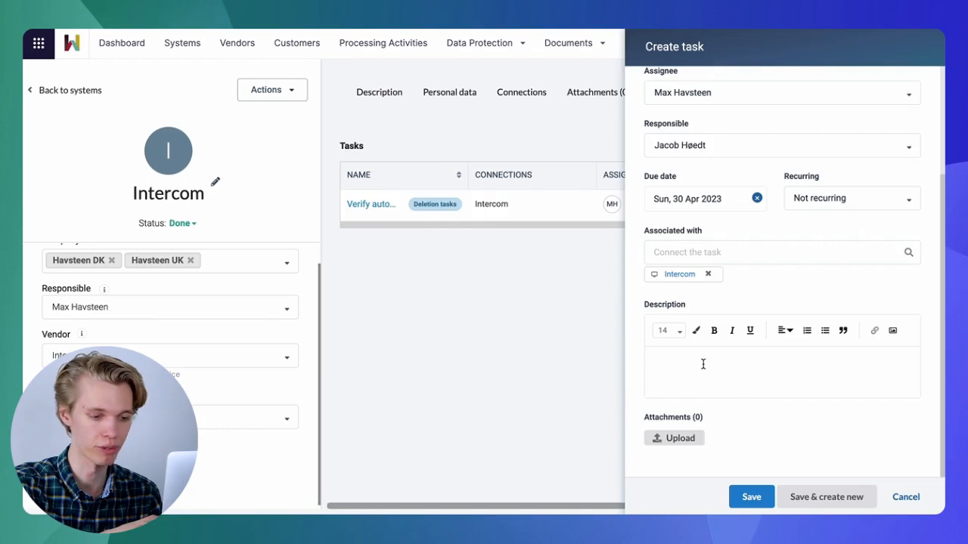
{"action": "left_click", "coordinate": [752, 497]}
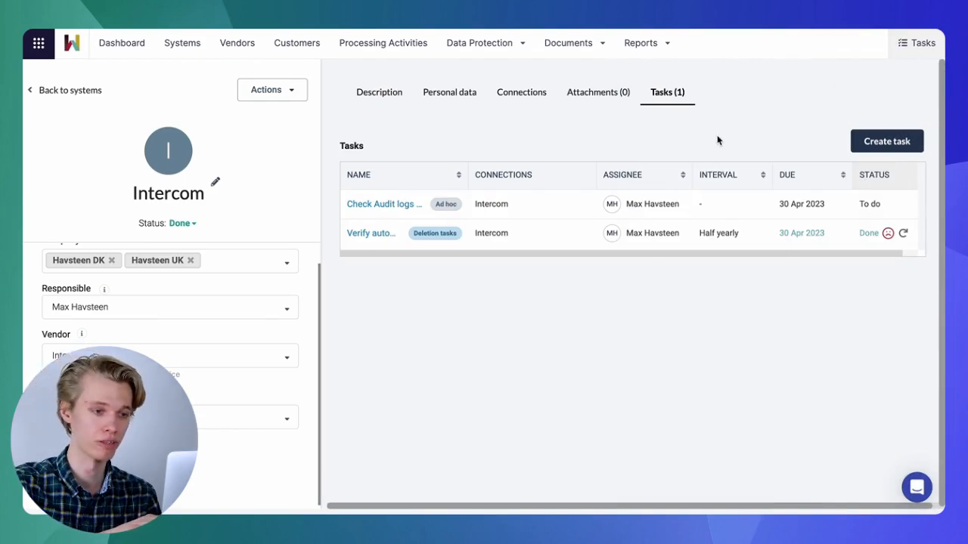
- View the list of all open tasks and return to the dashboard overview
{"action": "left_click", "coordinate": [912, 50]}
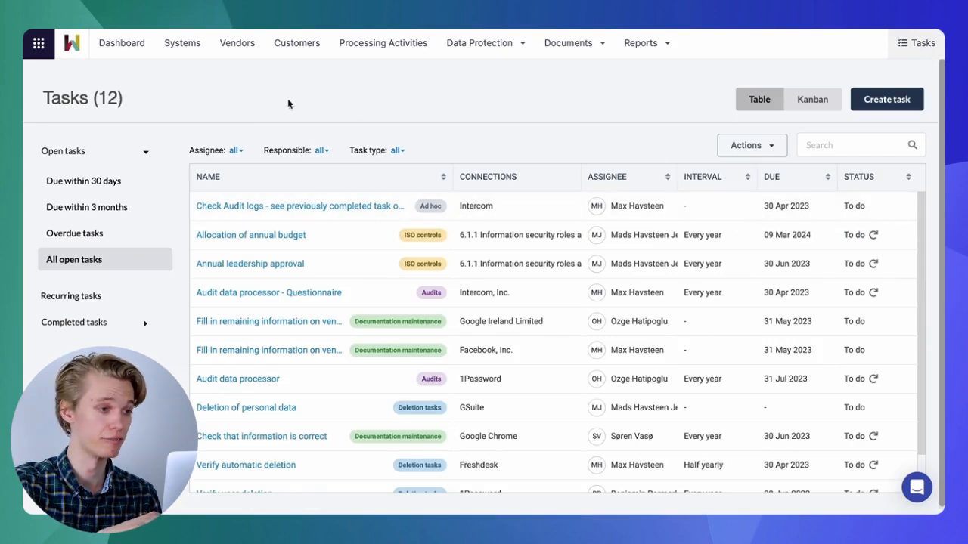
{"action": "left_click", "coordinate": [127, 46]}
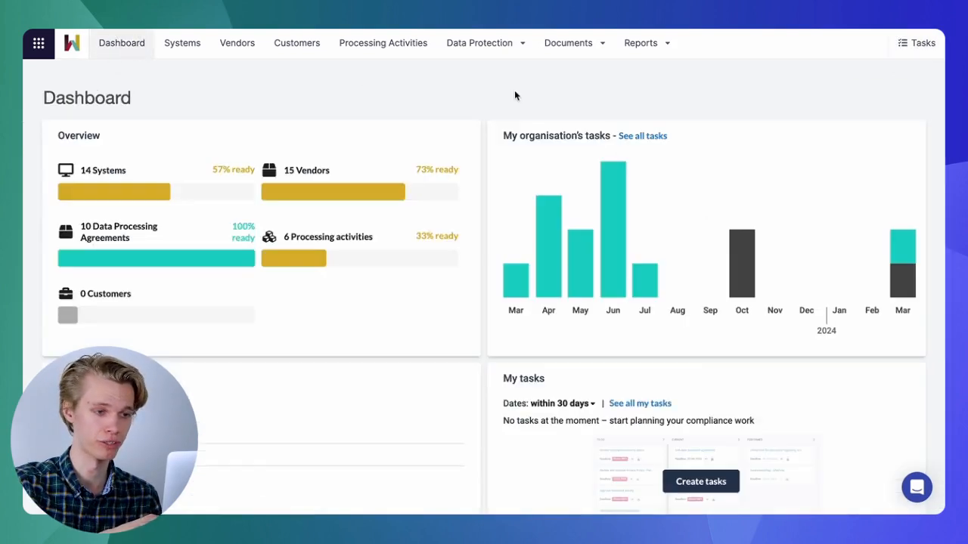